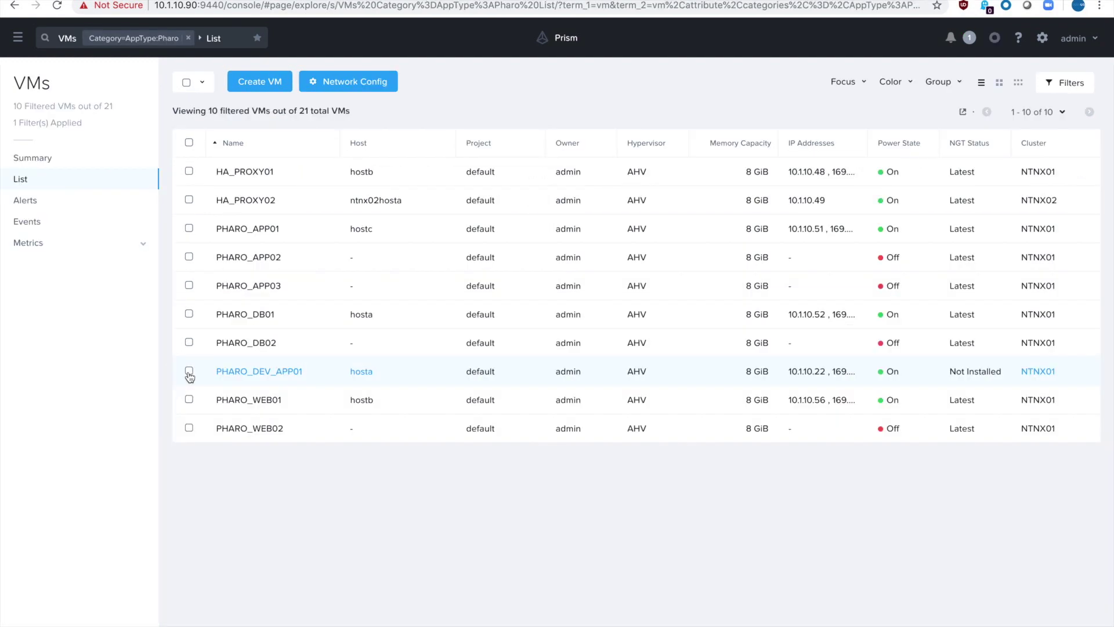
Step: Select PHARO_DEV_APP01 (cluster NTNX01, IP 10.1.10.22) and open its category management action
click(188, 373)
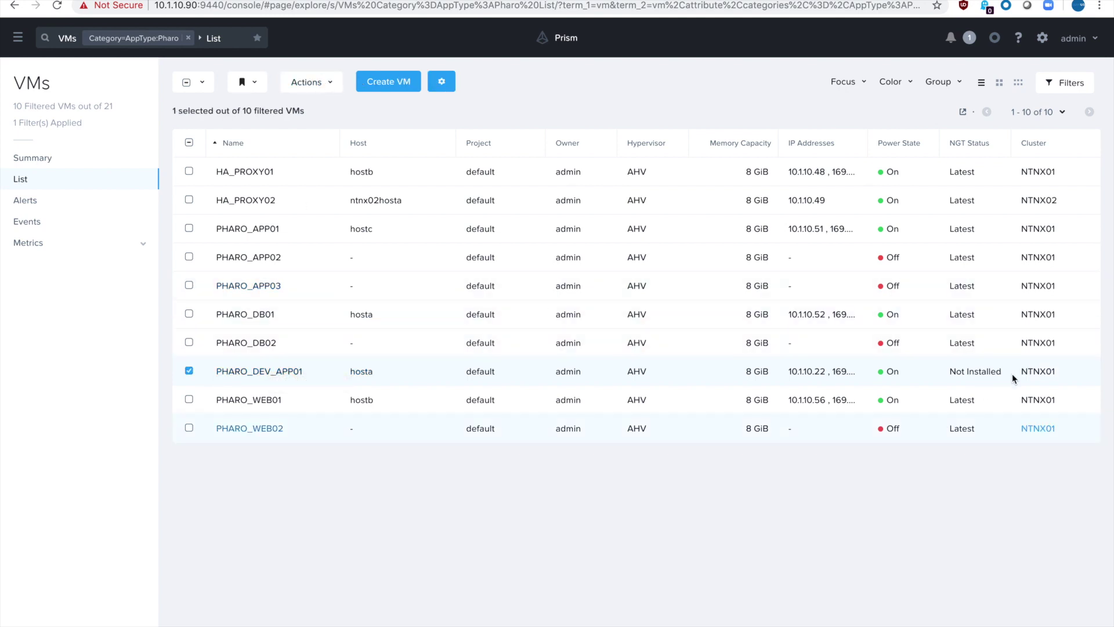
double_click(1036, 371)
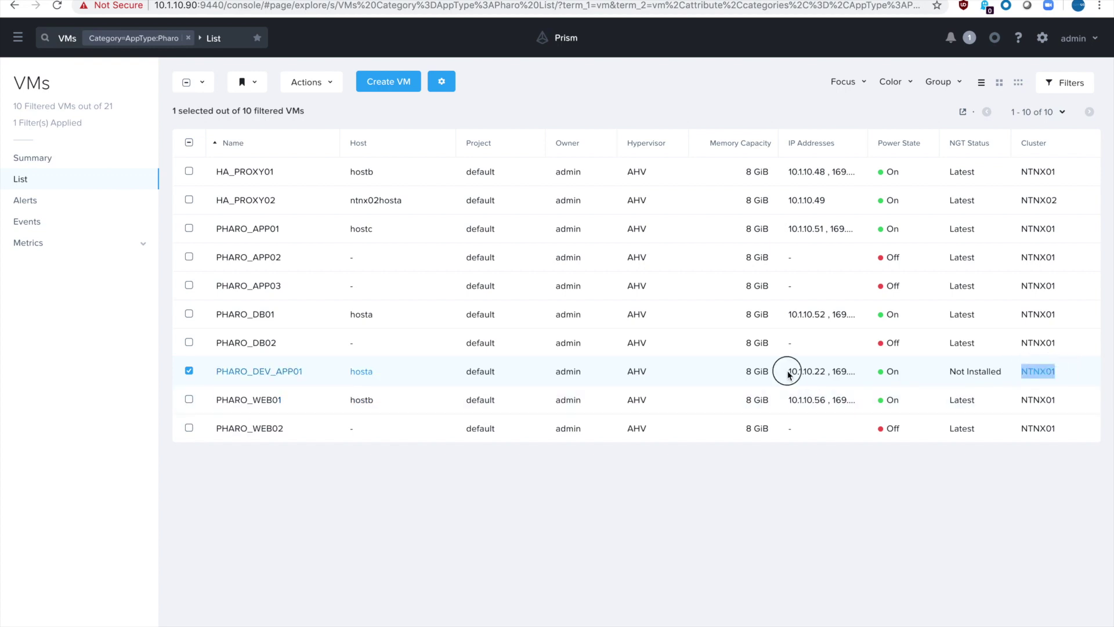
drag(788, 371, 828, 376)
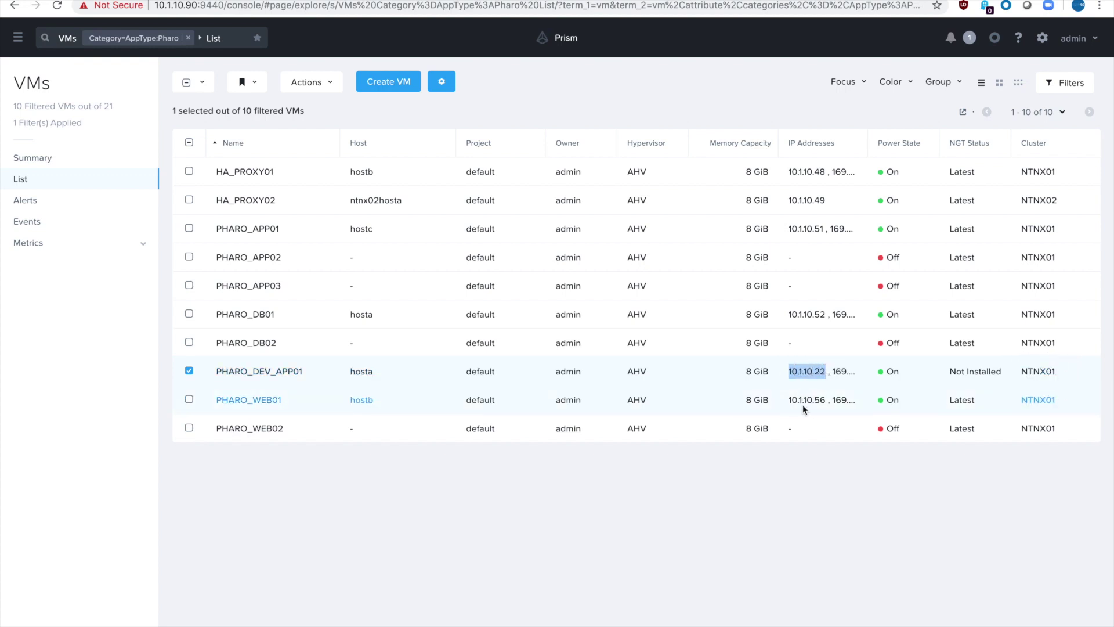
click(326, 88)
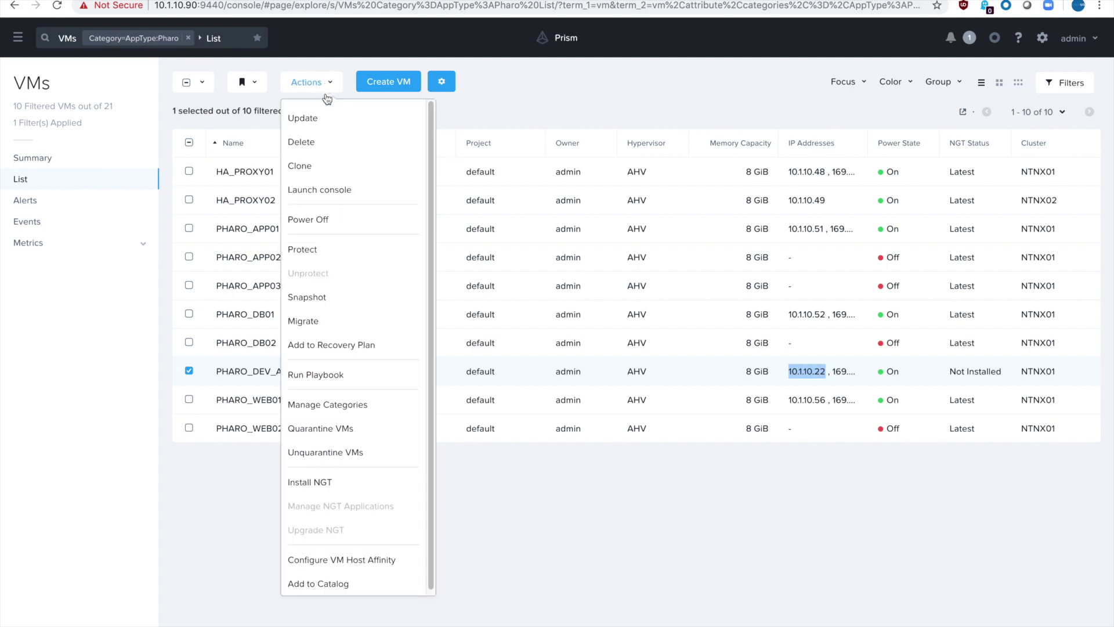
click(326, 404)
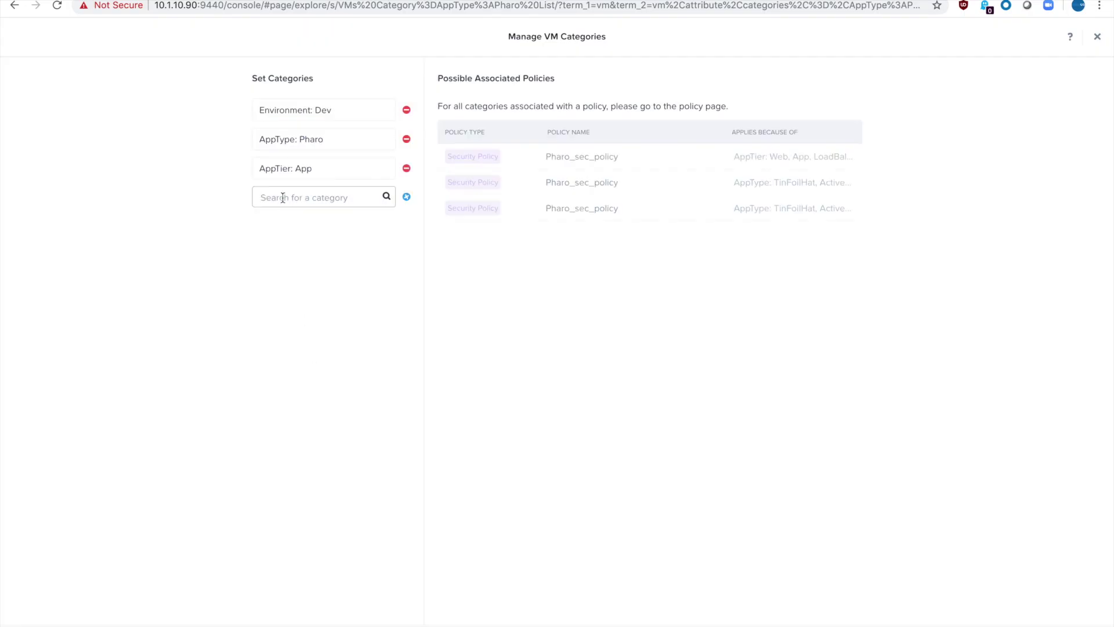
drag(271, 110, 375, 115)
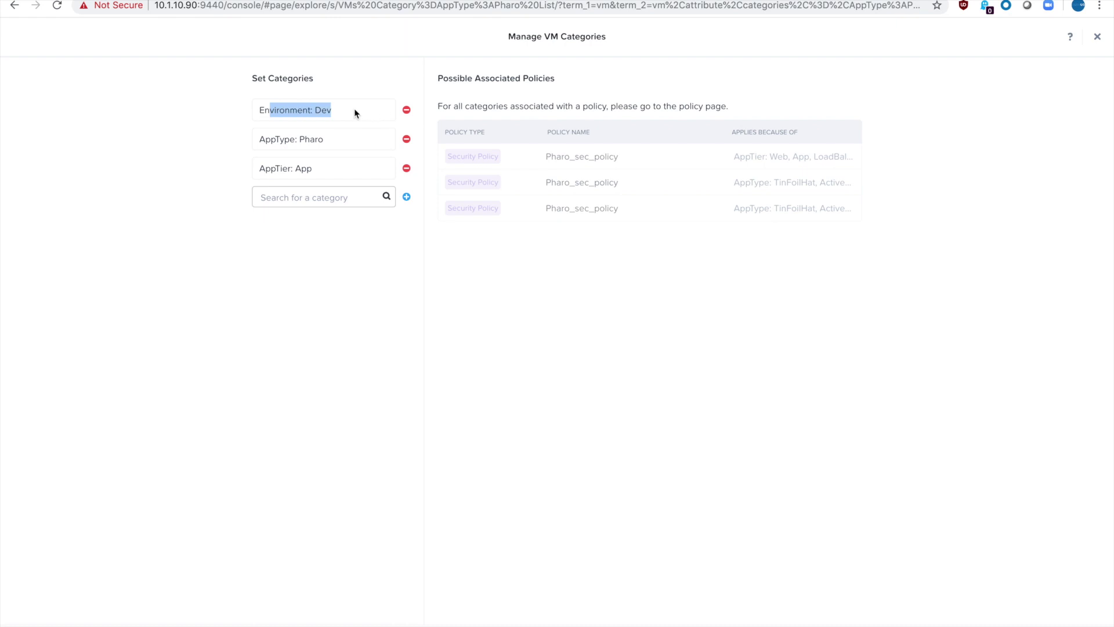
click(347, 112)
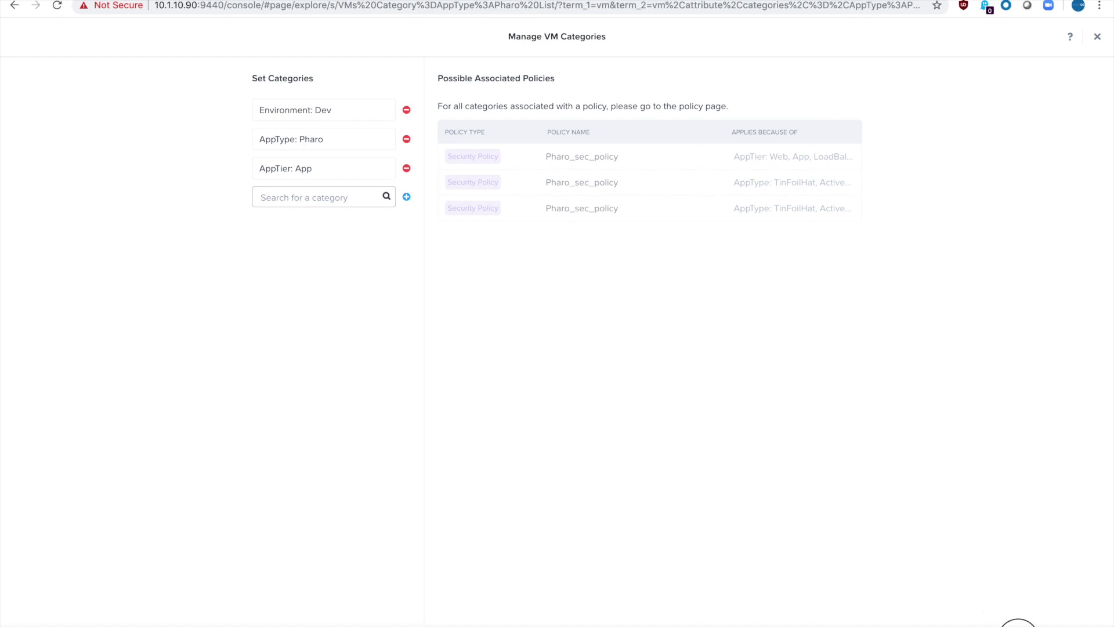
key(Escape)
click(592, 341)
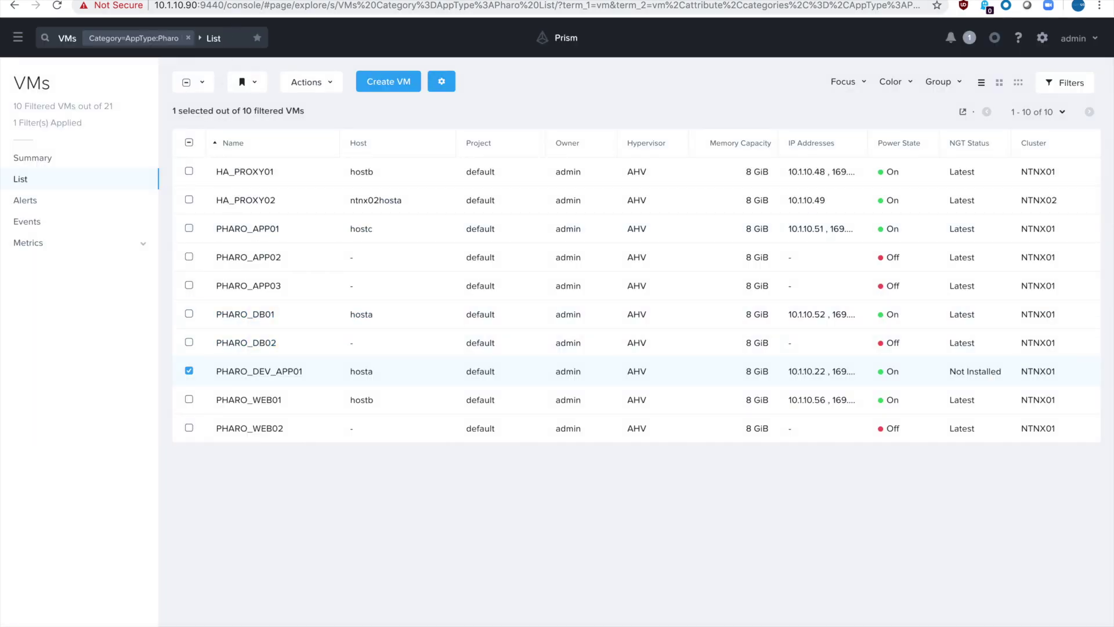
Step: On the PHARO_DEV_APP01 console, restart the ping to 10.1.10.52
click(312, 1)
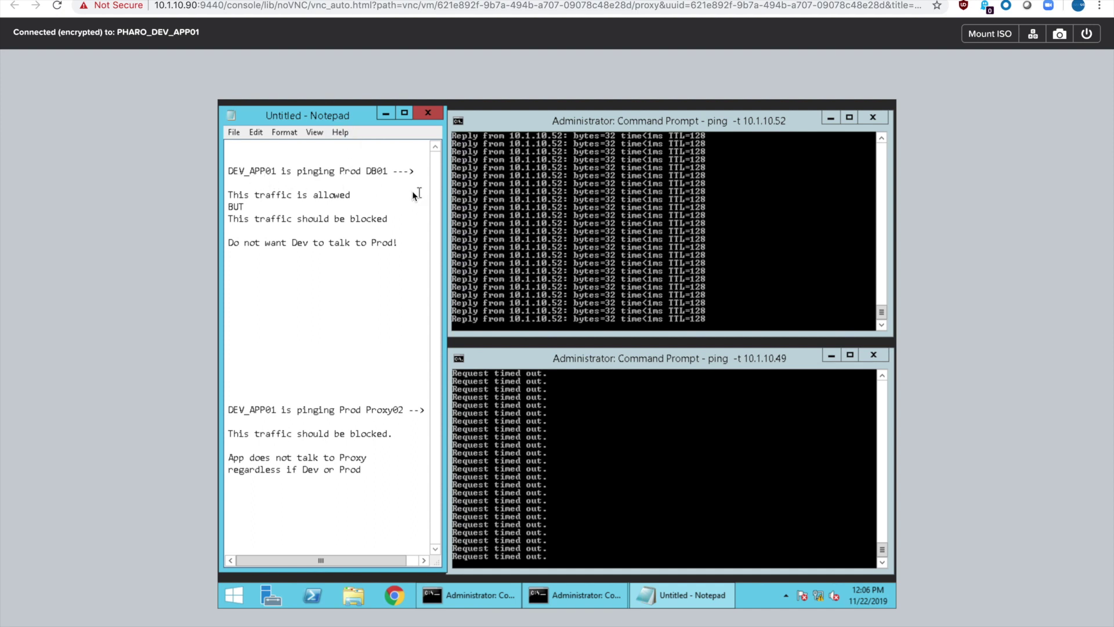
click(512, 241)
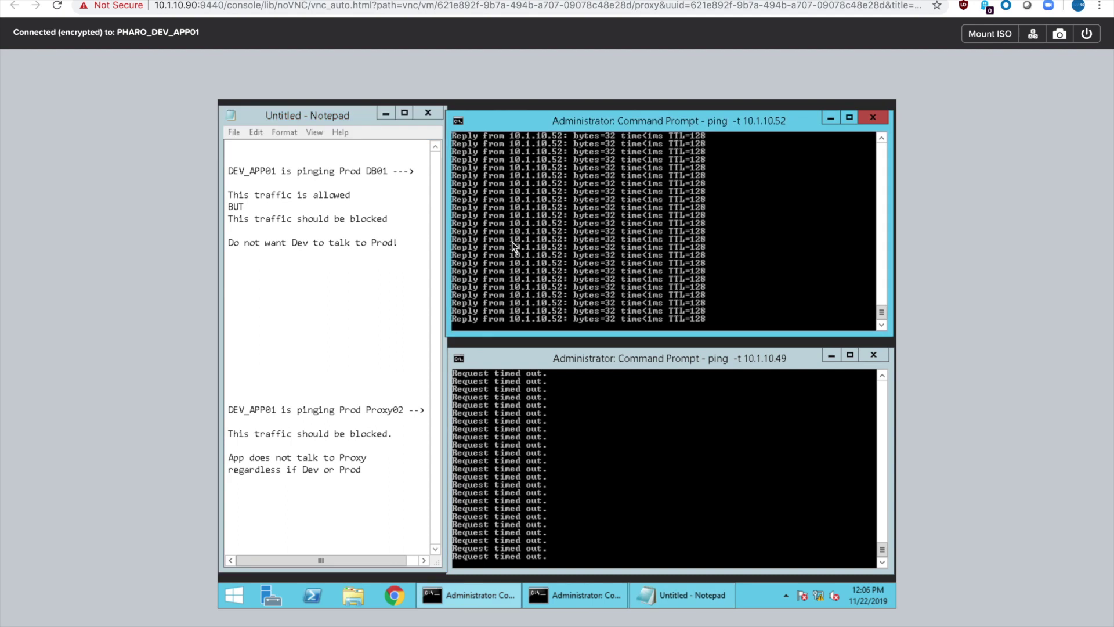
key(ctrl+c)
key(Return)
key(Return)
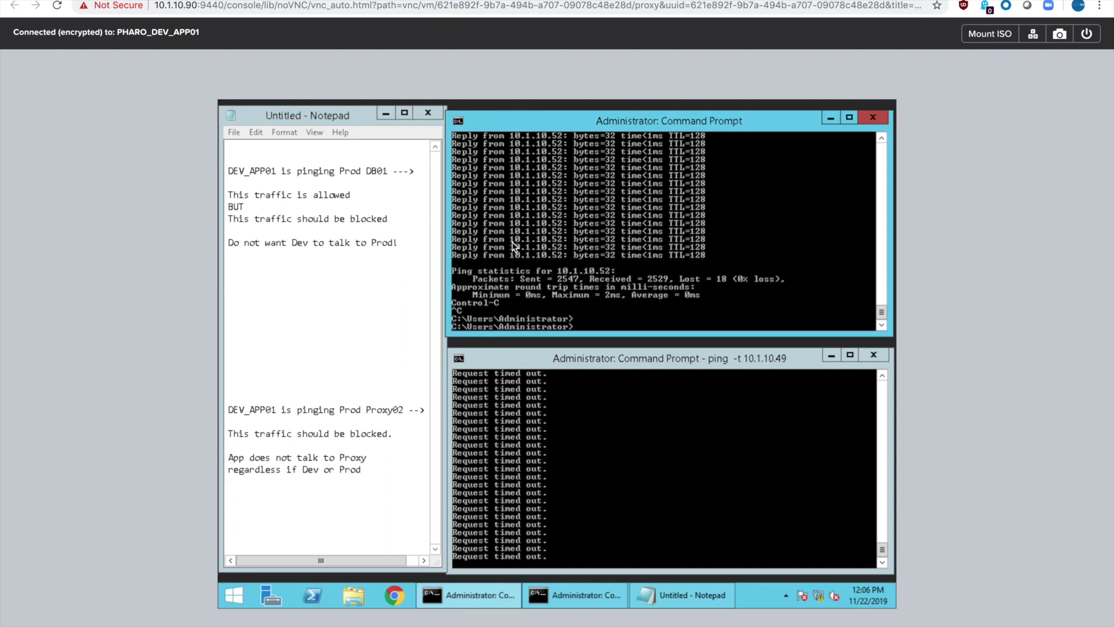
key(Up)
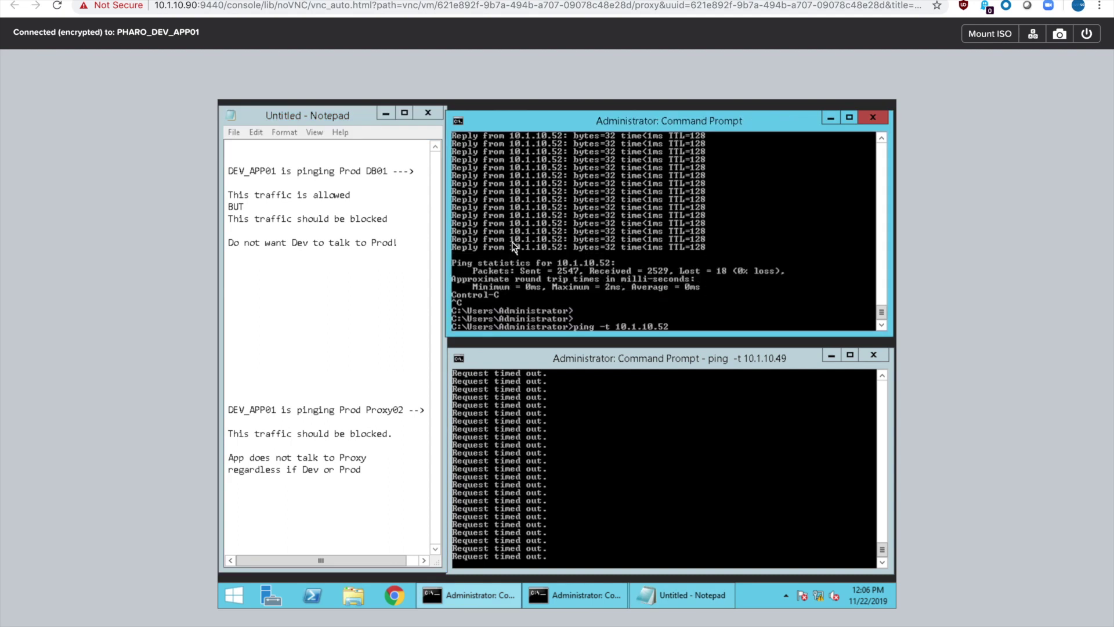
key(Return)
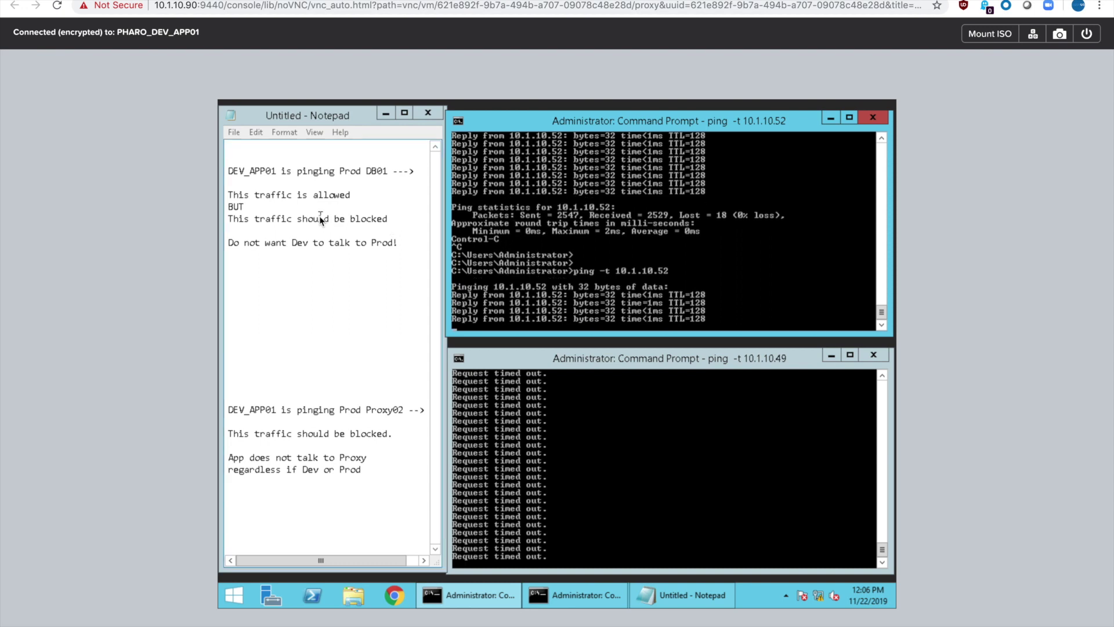
Step: Highlight the notes on Dev-to-Prod blocking and that the App doesn't talk to the Proxy
drag(228, 243, 398, 242)
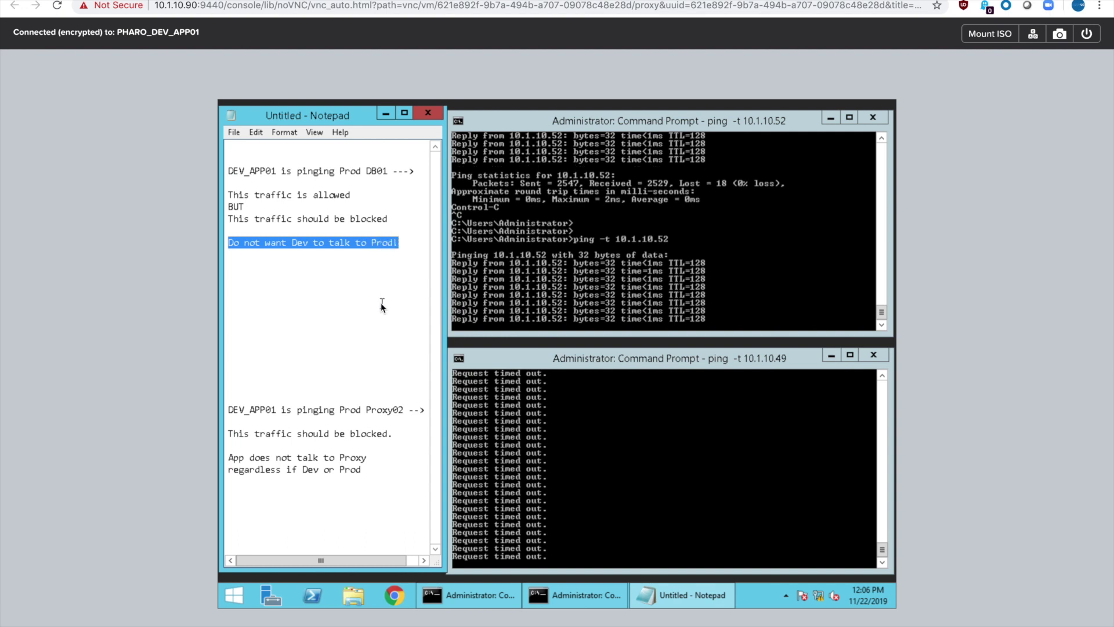
click(314, 314)
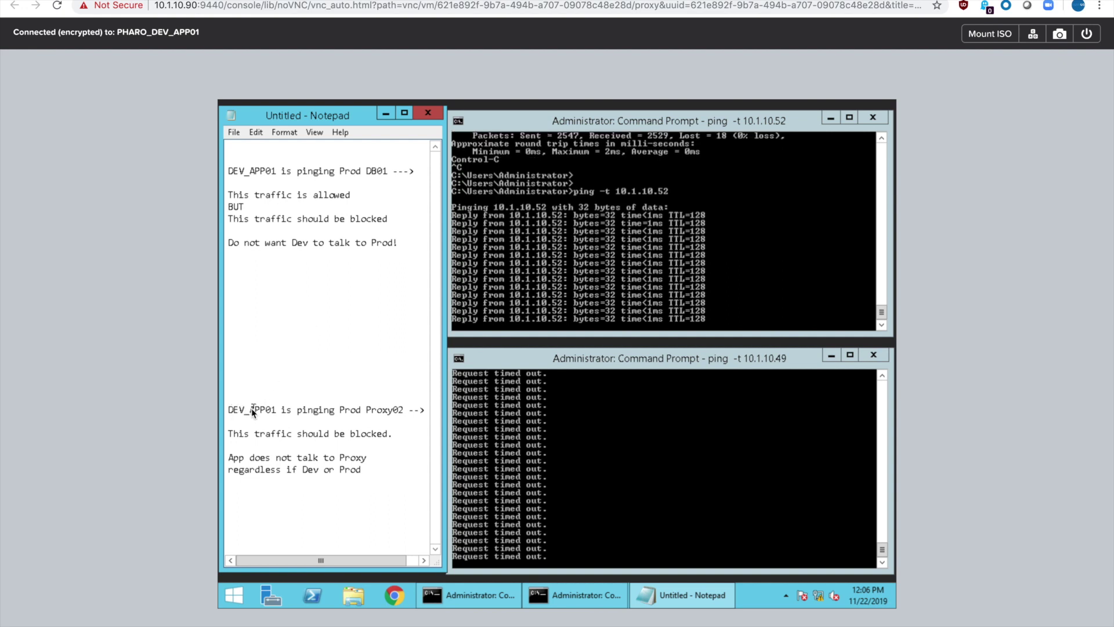
drag(250, 409, 266, 409)
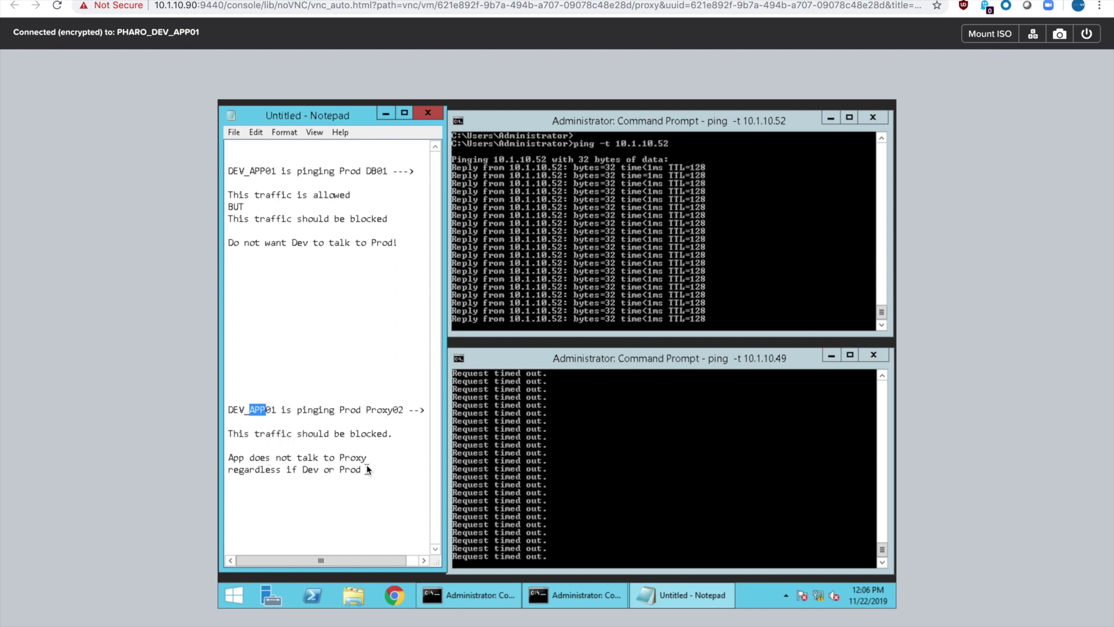
click(339, 459)
drag(339, 461, 239, 459)
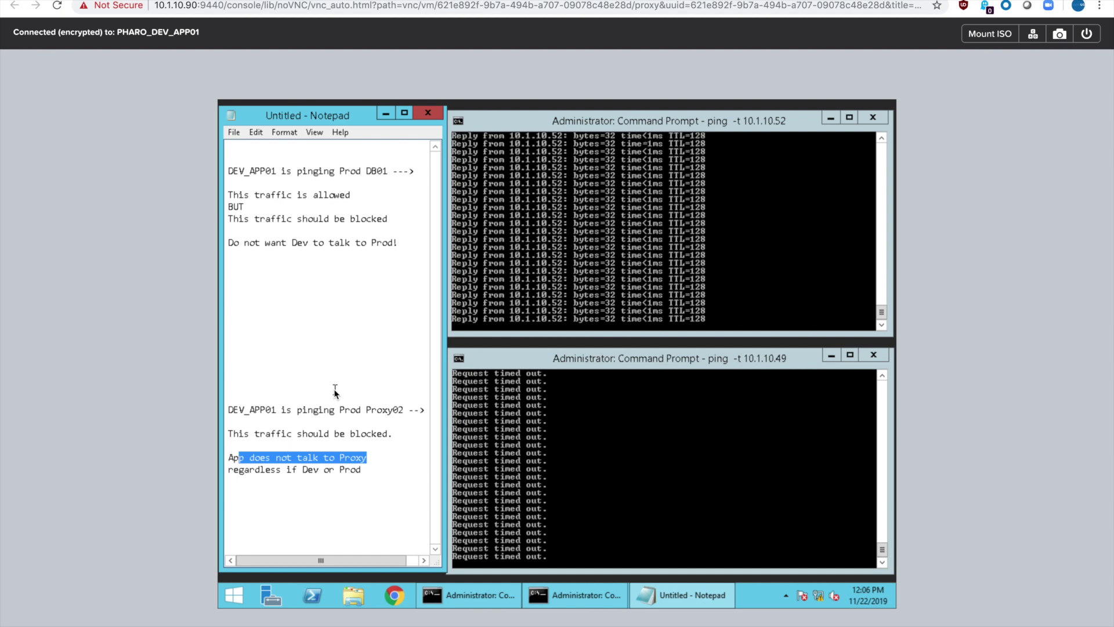
Step: Restart the ping to 10.1.10.49, then return to Prism Central
click(539, 434)
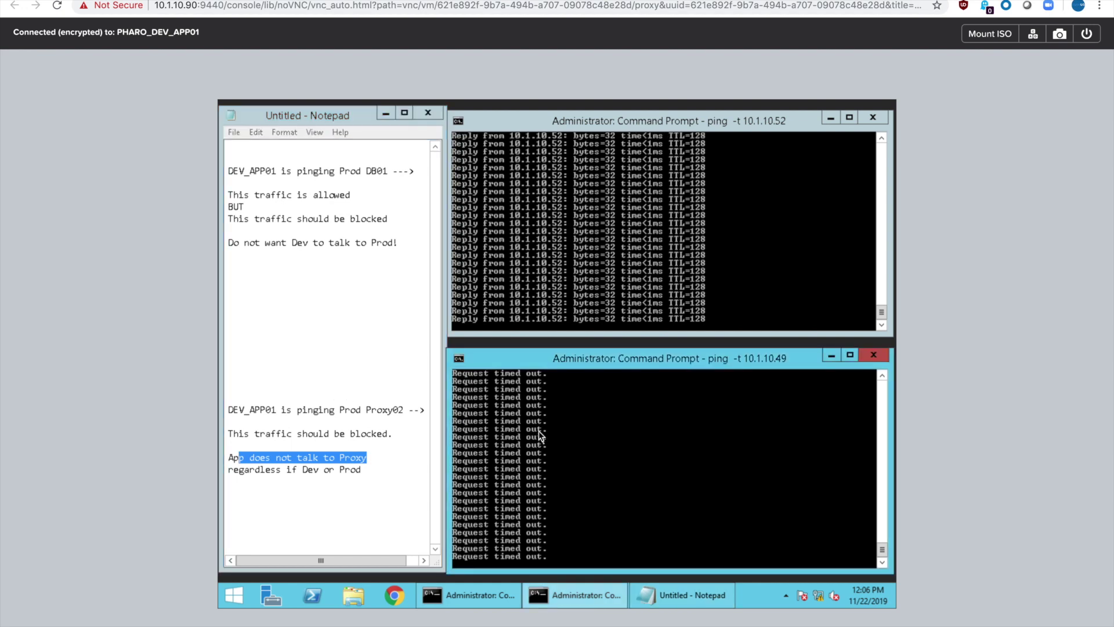
key(ctrl+c)
key(Return)
key(Up)
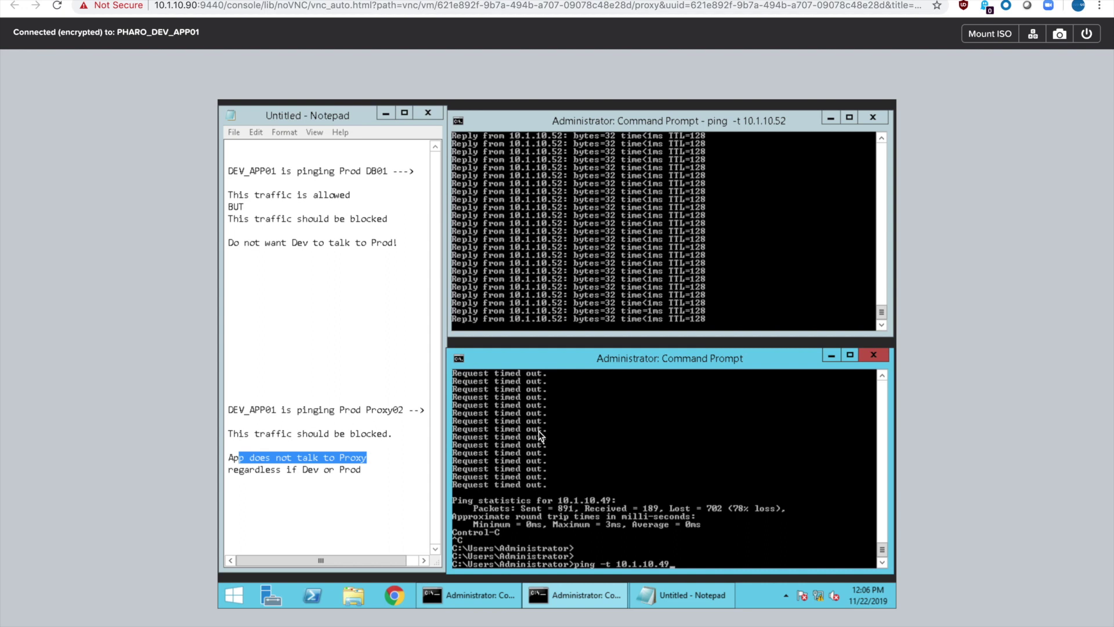
key(Return)
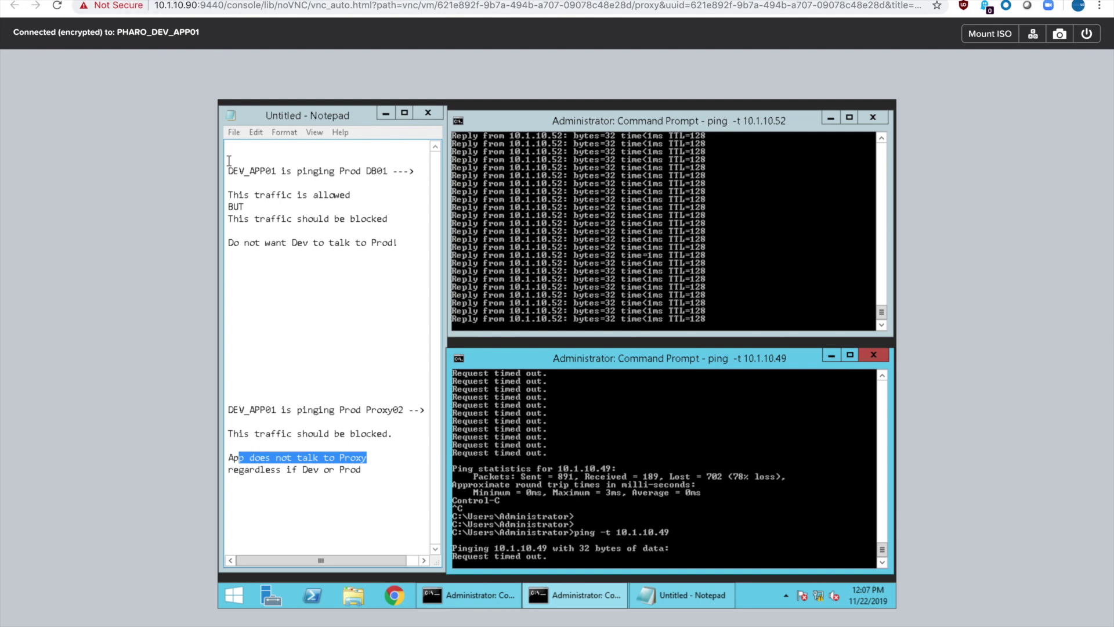
click(146, 1)
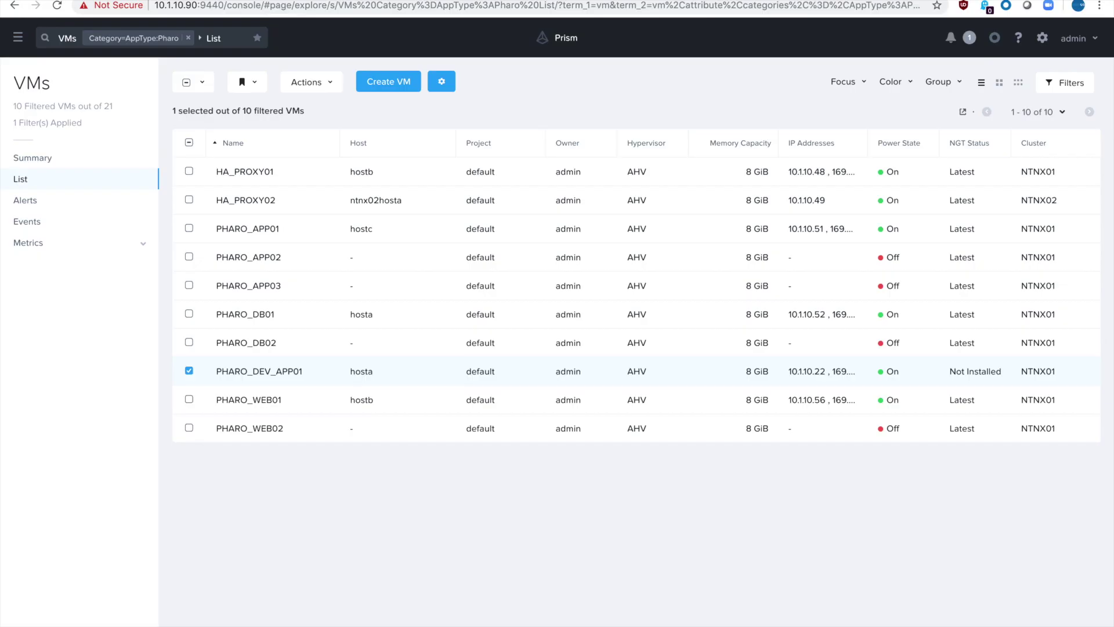
Step: Go to Security Policies and create a new Isolate Environments (Isolation Policy)
click(18, 38)
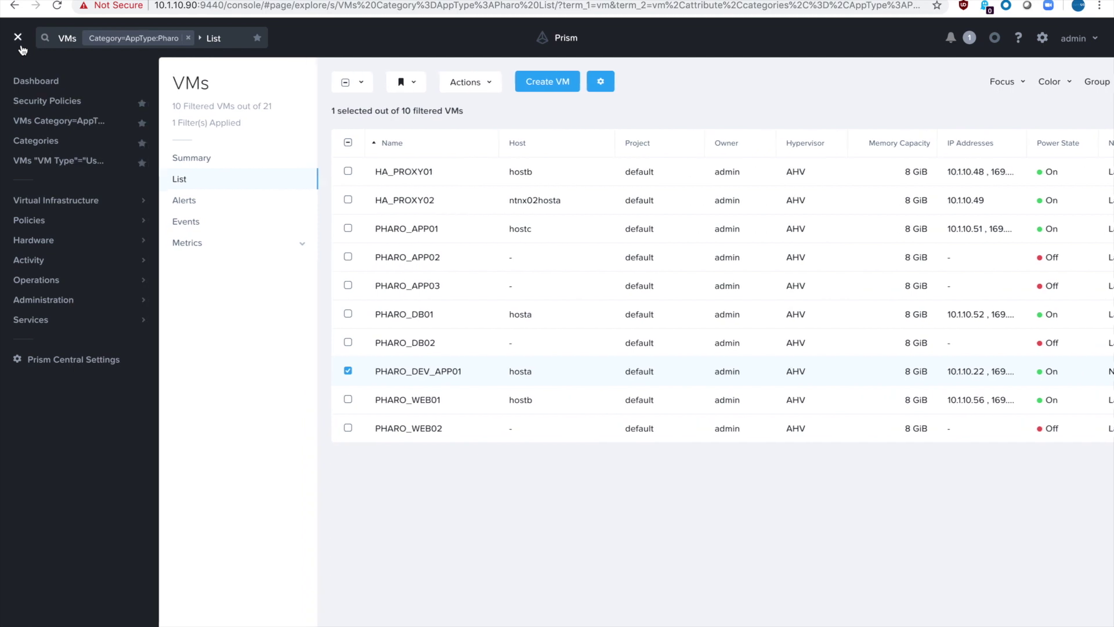
click(28, 104)
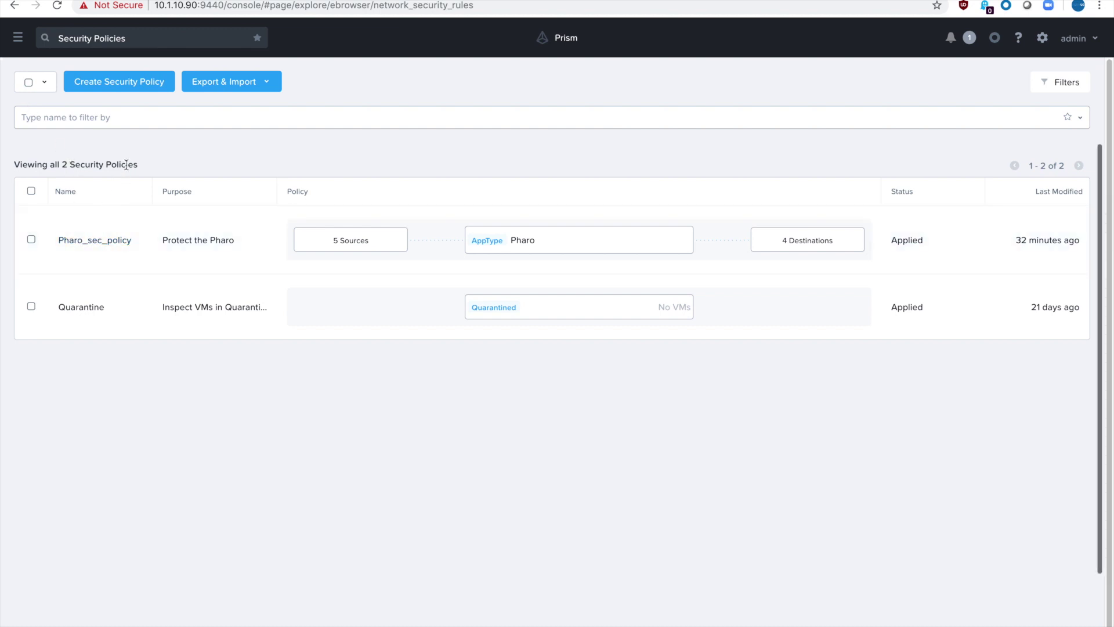
click(135, 82)
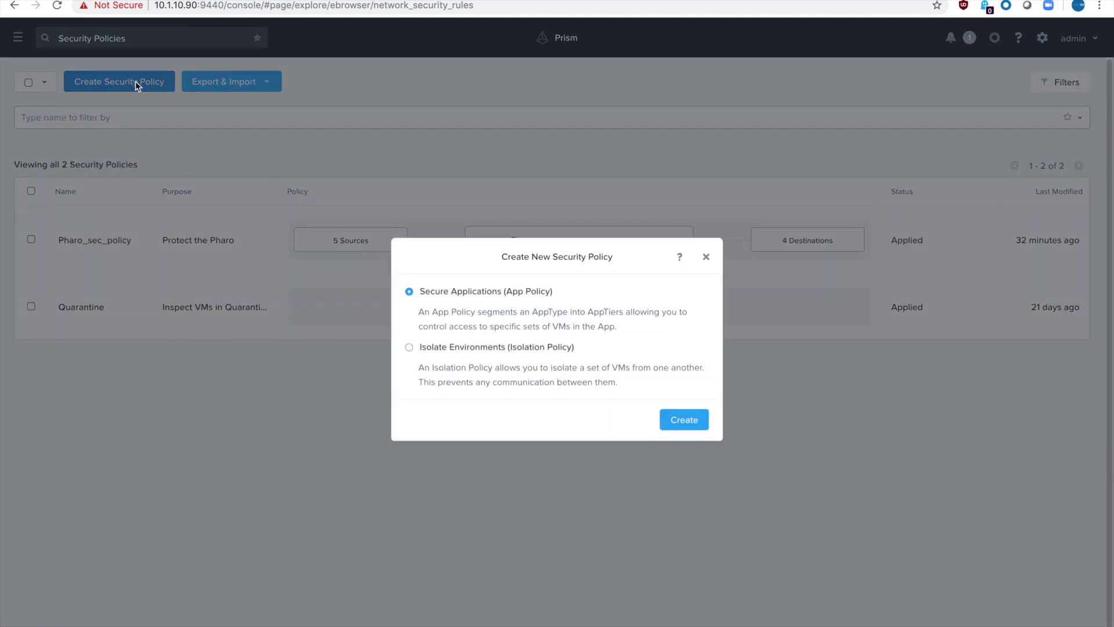
click(411, 350)
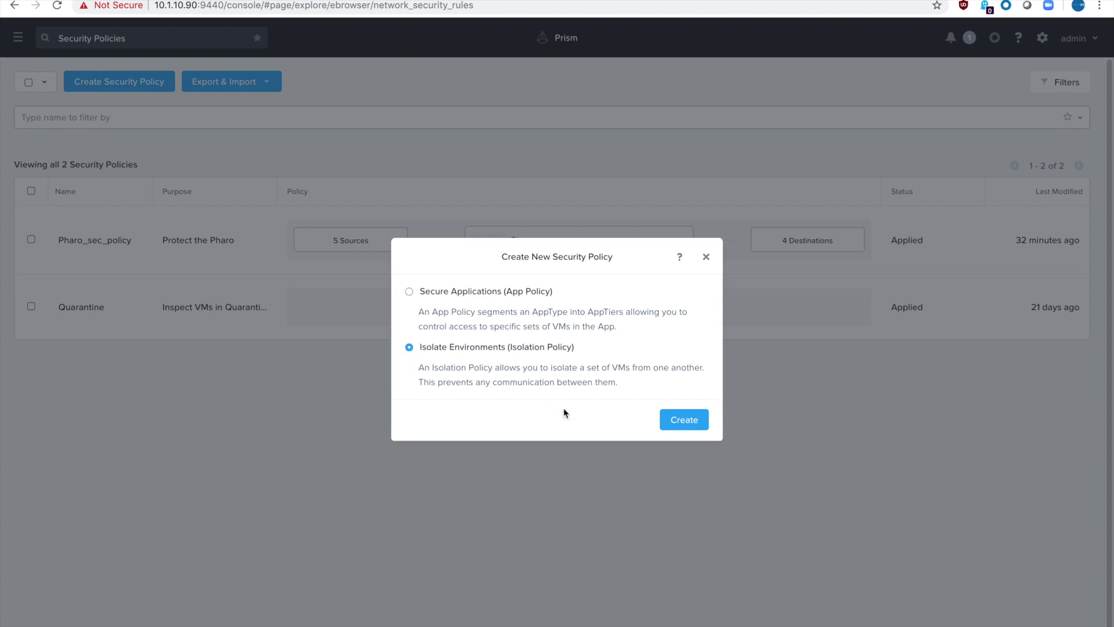
click(669, 418)
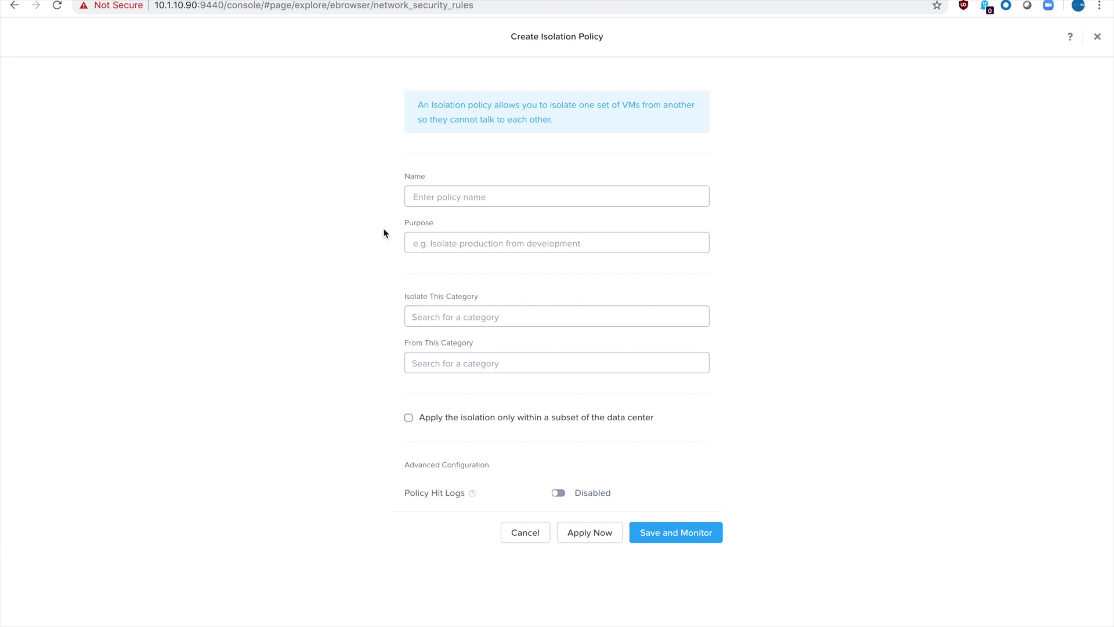
Step: Name the policy Seperate_Prod_and_Dev with a purpose of keeping prod and dev from talking
click(456, 198)
text(Se)
text(perate_Prod_and_Dev)
key(Tab)
text(Keep)
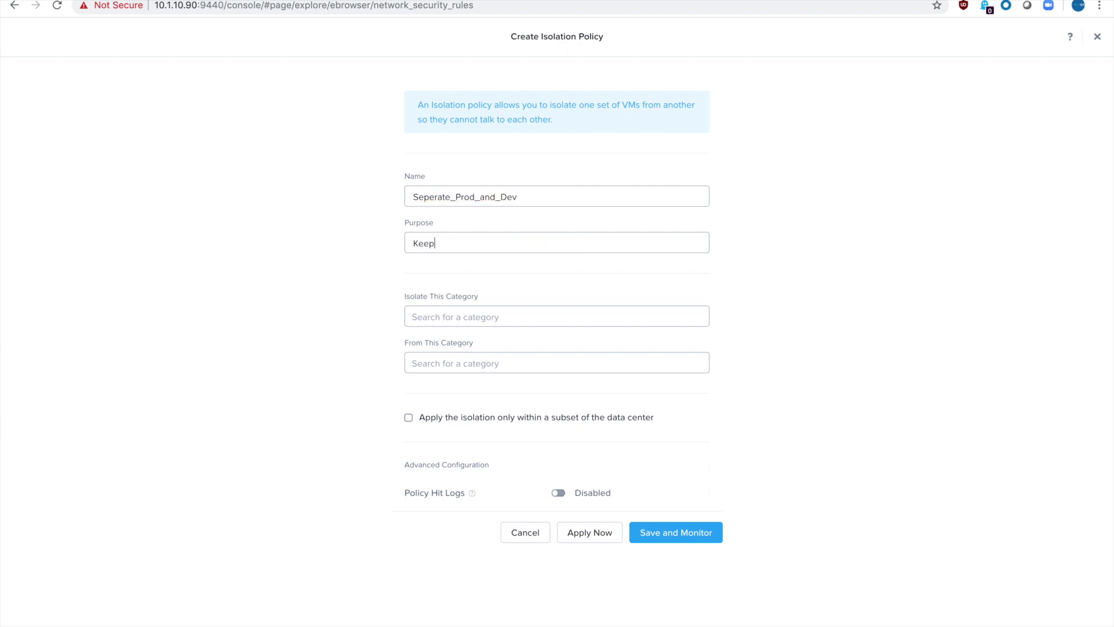
text( prod and Dev from talking to each oth)
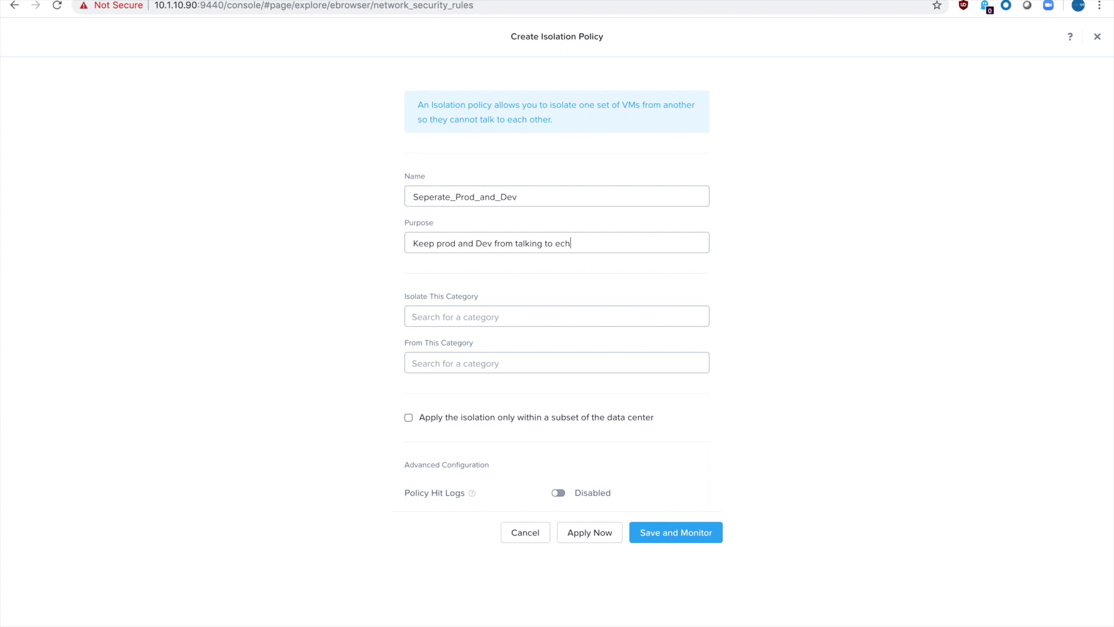
text(er)
Step: Isolate Environment:Production from Environment:Dev
click(468, 317)
text(prod)
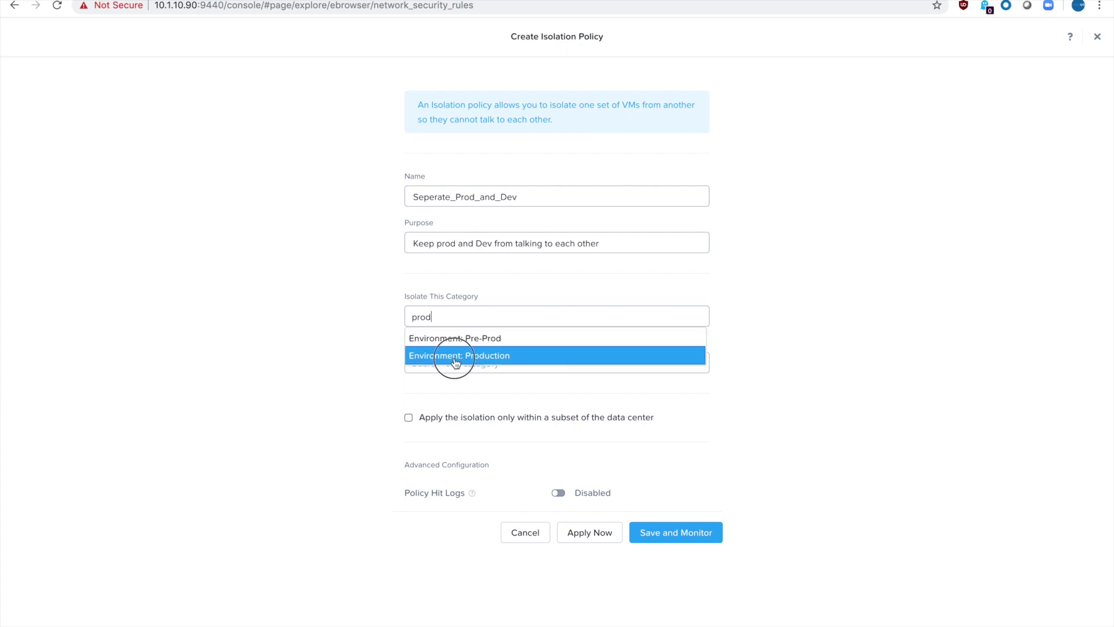
click(455, 354)
click(460, 364)
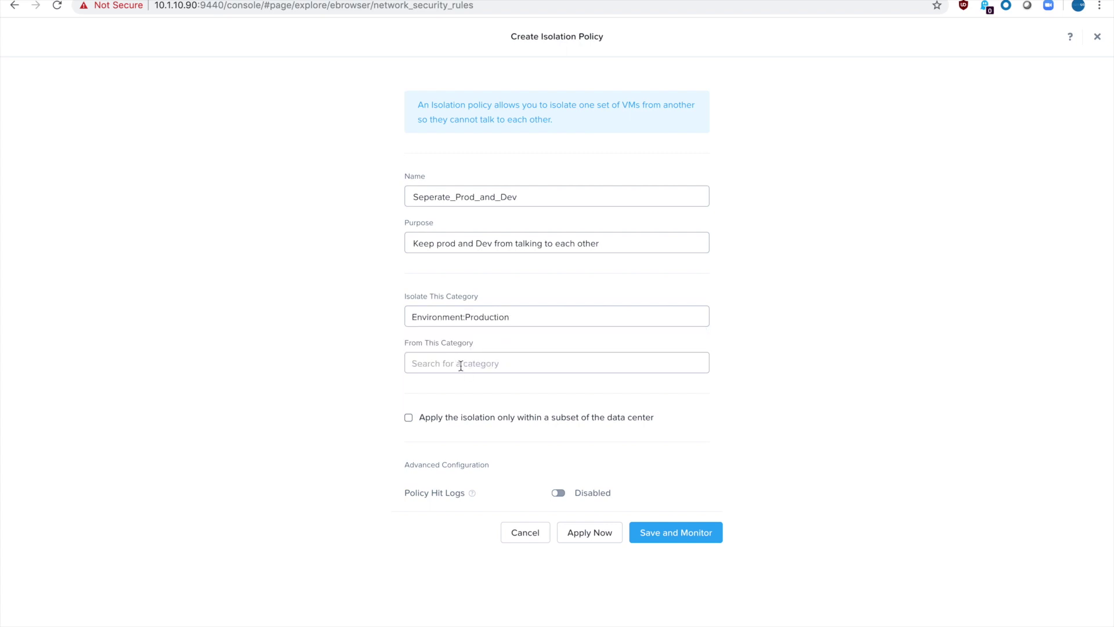
text(dev)
click(450, 387)
click(409, 418)
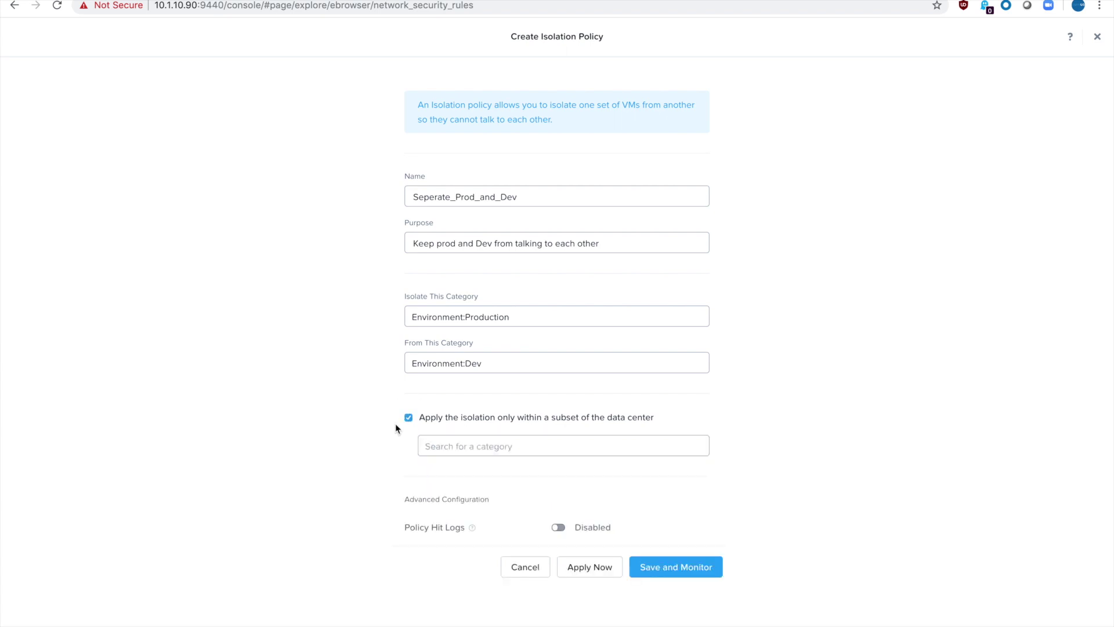
click(471, 447)
text(pharo)
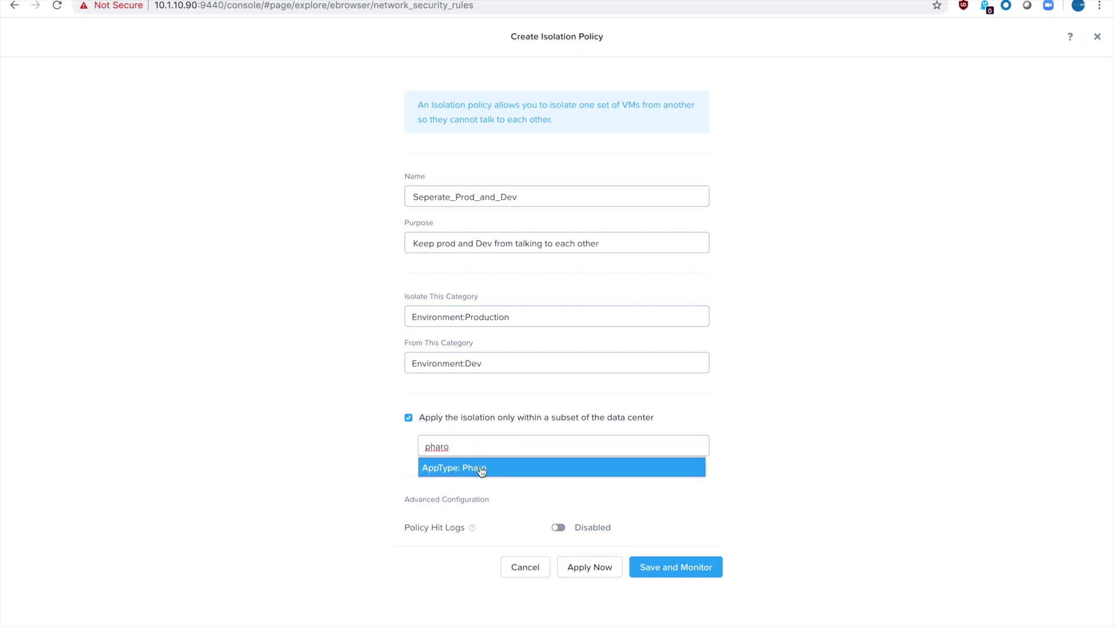
drag(465, 444, 398, 444)
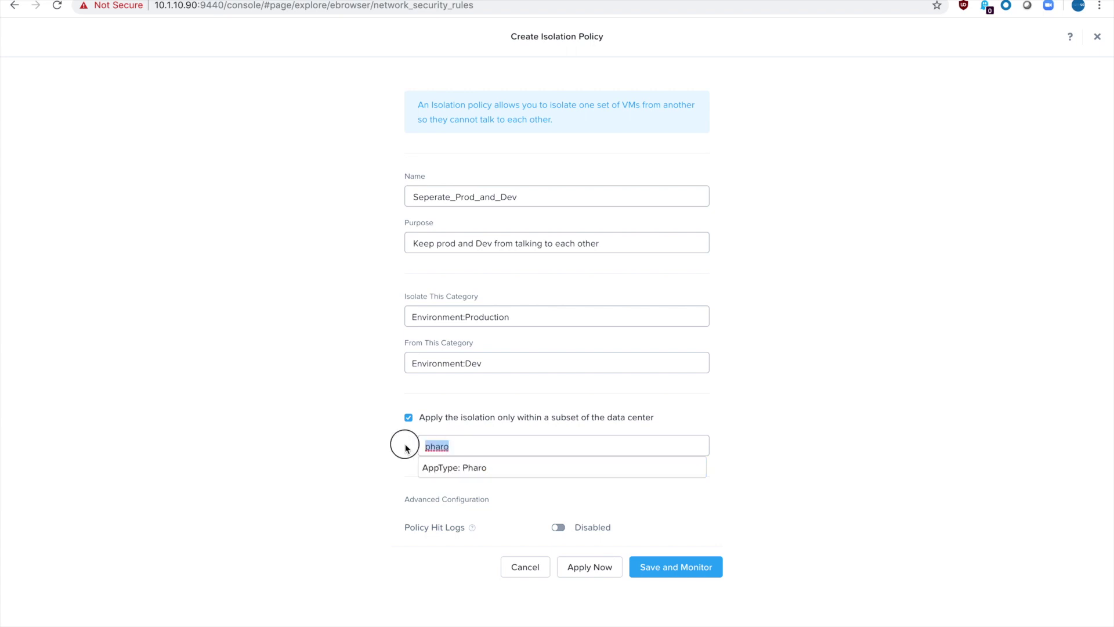
text(location)
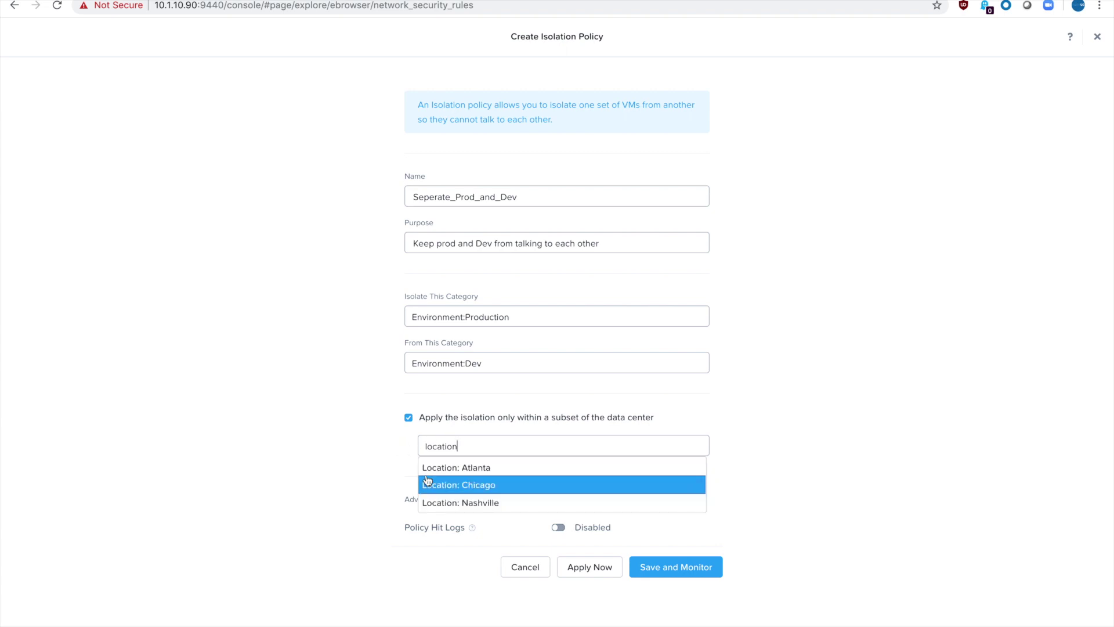
click(408, 419)
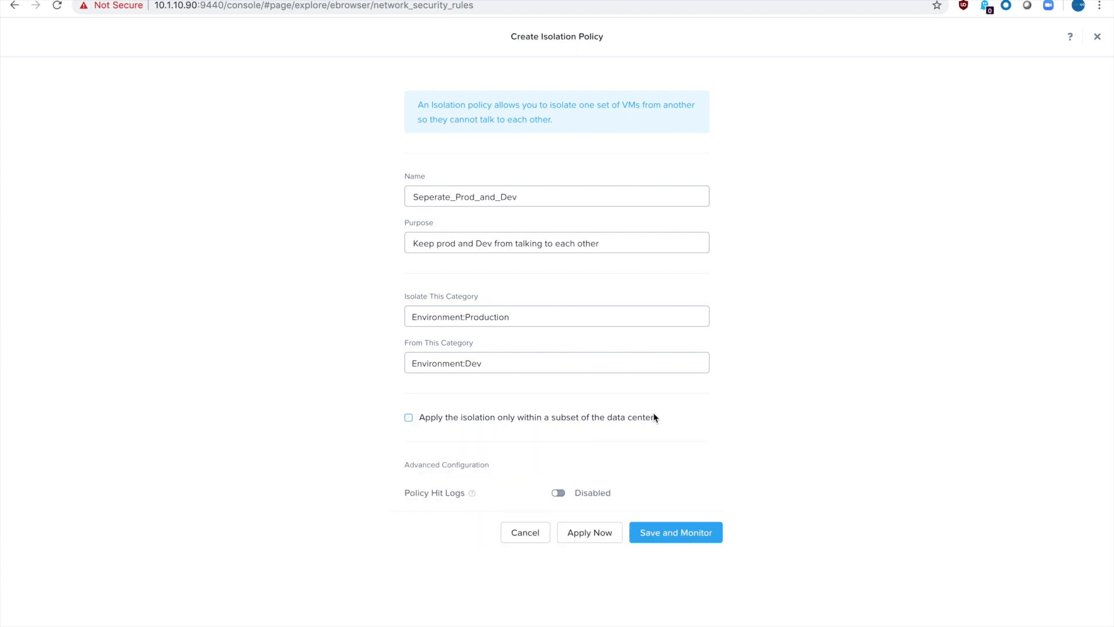
Step: Apply the isolation policy now and change the DB01 note's 'should be' to 'is'
click(592, 532)
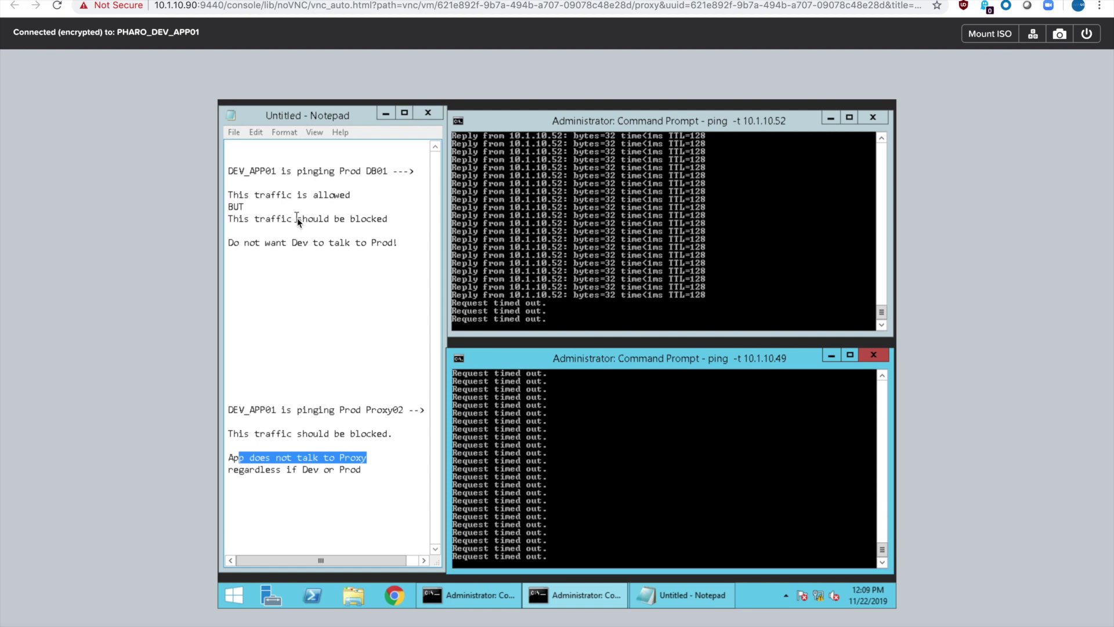
click(330, 219)
drag(346, 218, 299, 217)
text(is)
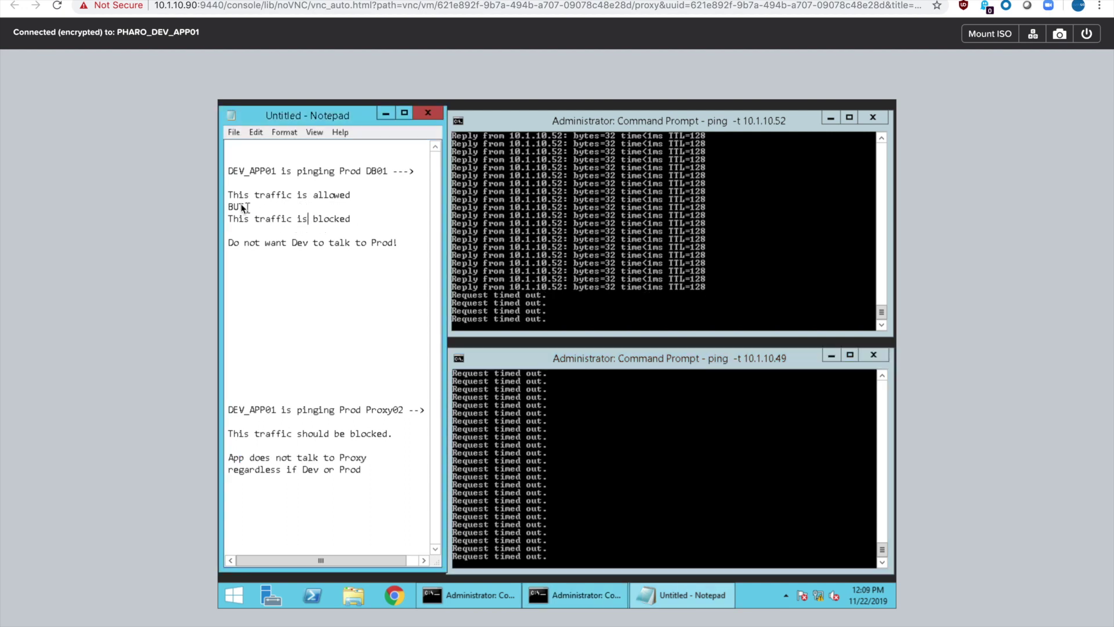
Step: Delete the outdated note lines so it reads 'This traffic is blocked!!'
drag(244, 207, 228, 192)
key(BackSpace)
key(BackSpace)
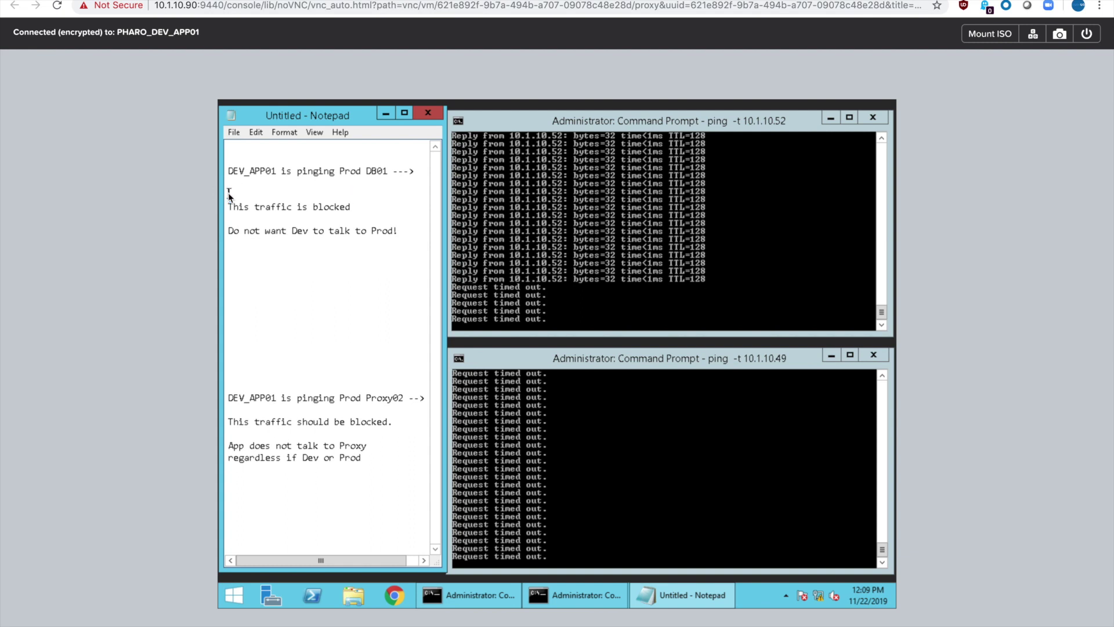
click(368, 198)
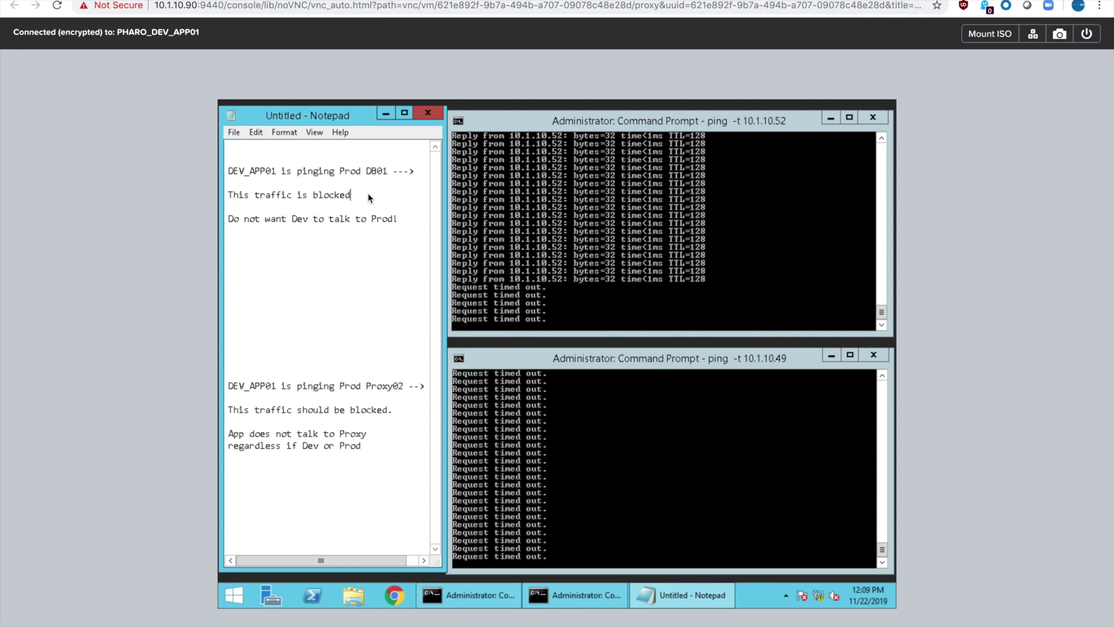
key(Return)
key(BackSpace)
text(!!)
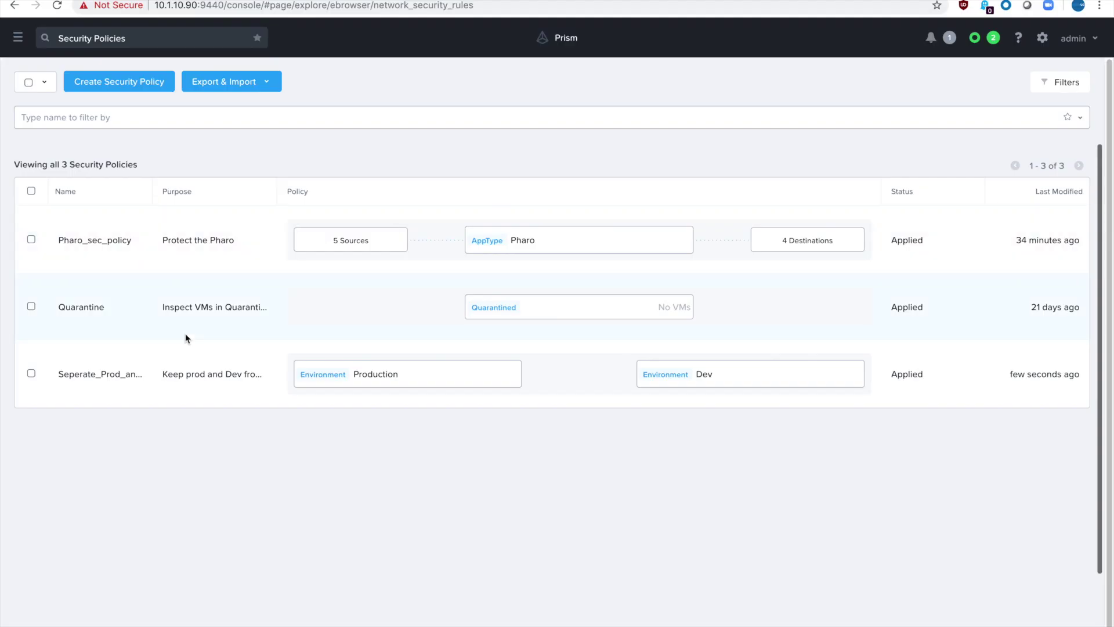
Step: Return to the Security Policies list to check that Seperate_Prod_and_Dev is Applied
click(207, 442)
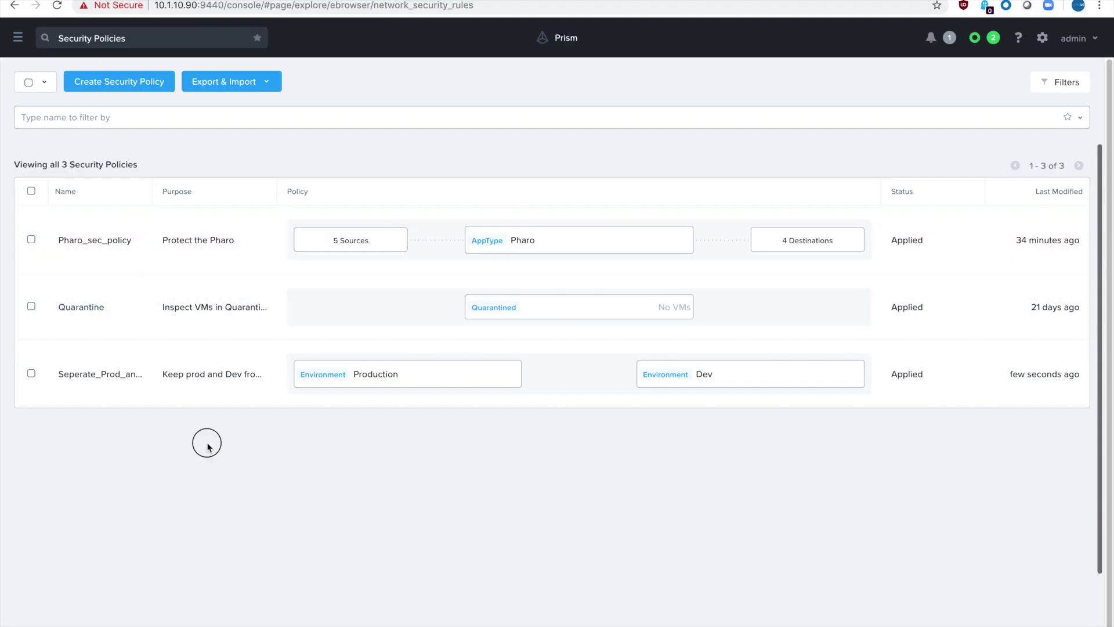